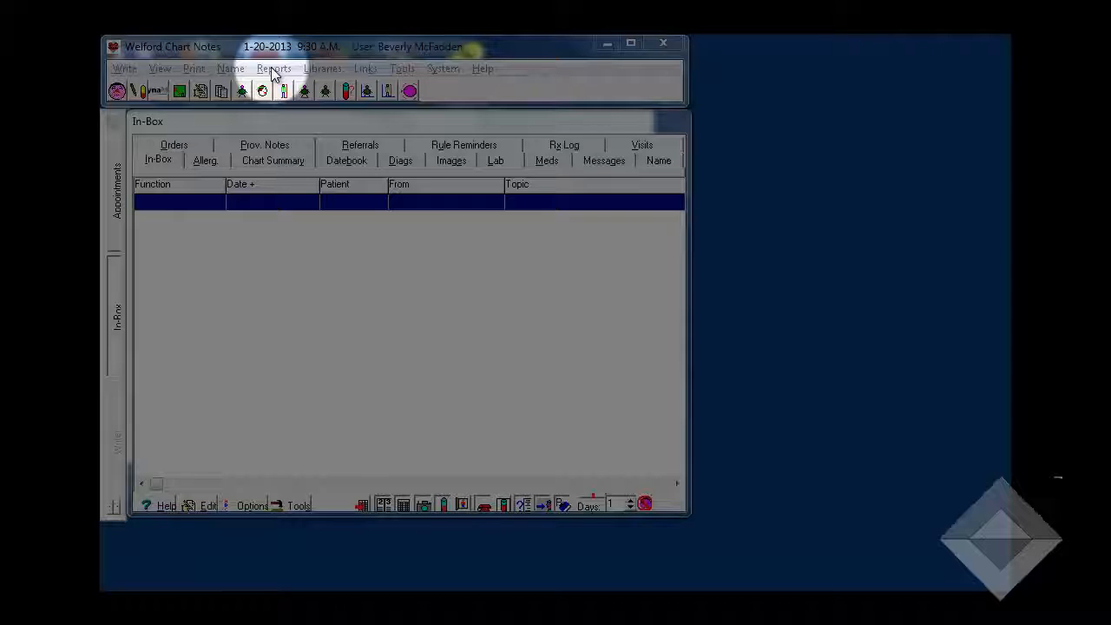
# Create a generated report titled "POORLY CONTROLLED DIABETICS" with the description "diabetics with glycohemoglobin > 8"
pyautogui.click(273, 70)
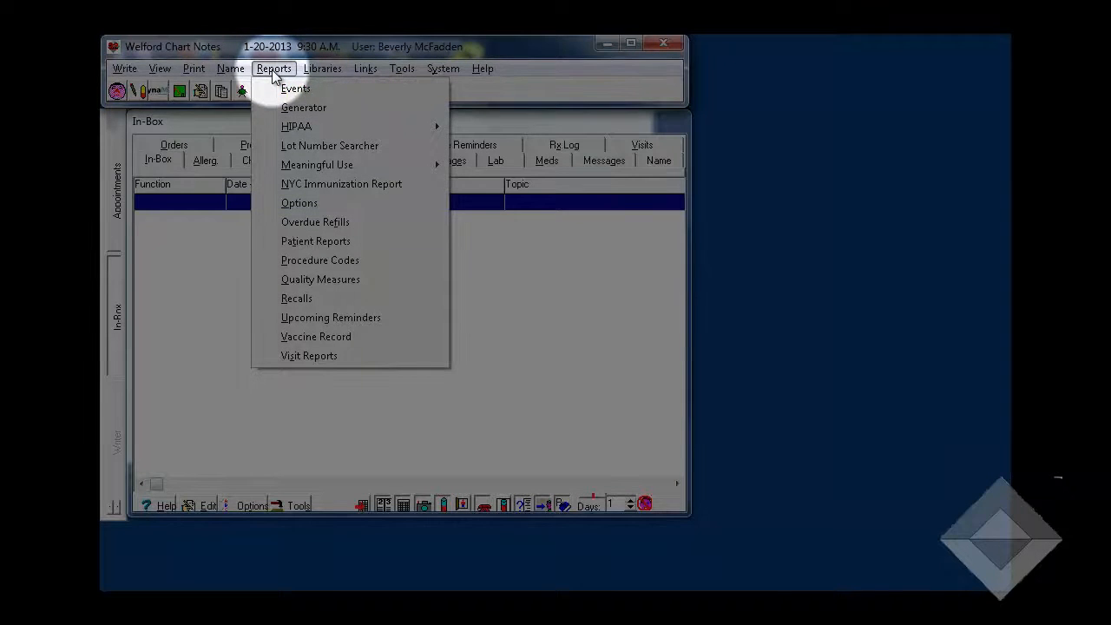
pyautogui.click(301, 108)
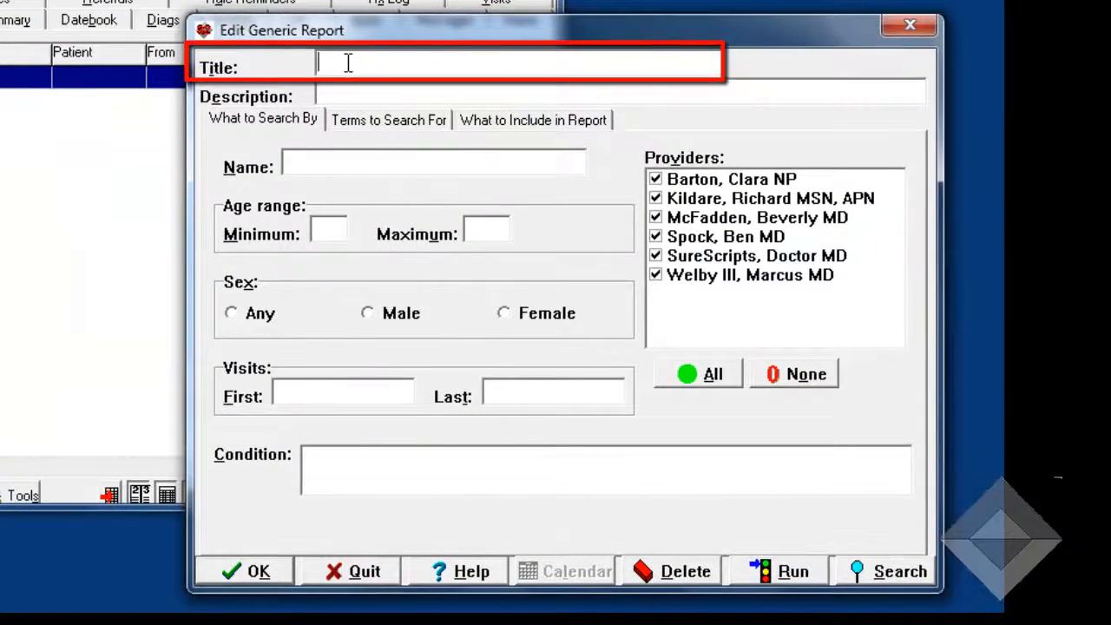
pyautogui.write('POCRLY CONTR')
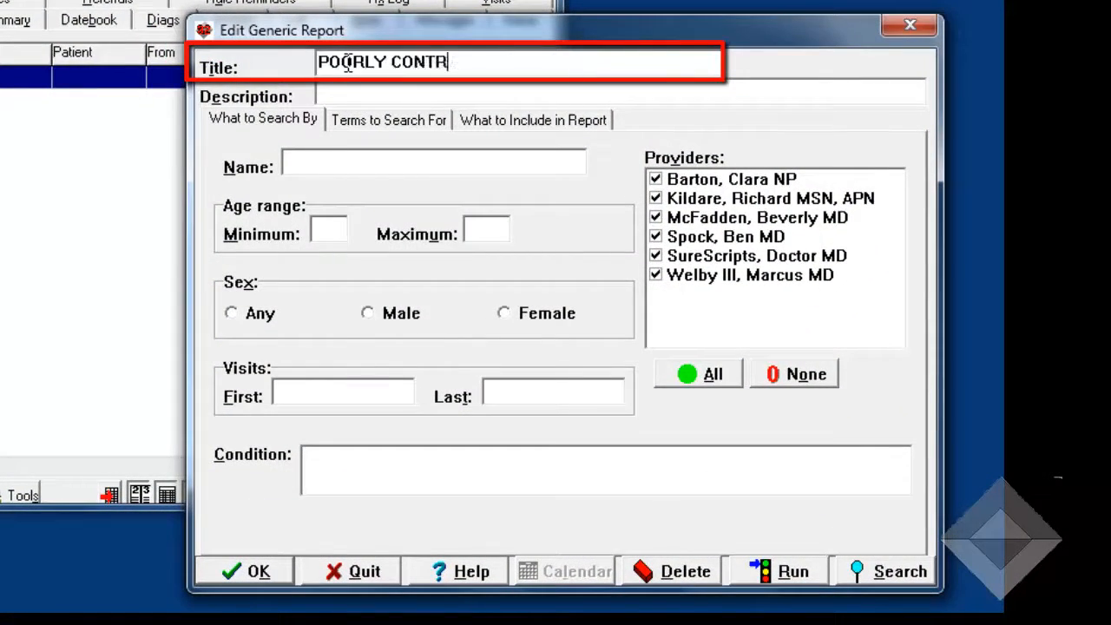
pyautogui.write('OLLED DIABETICS')
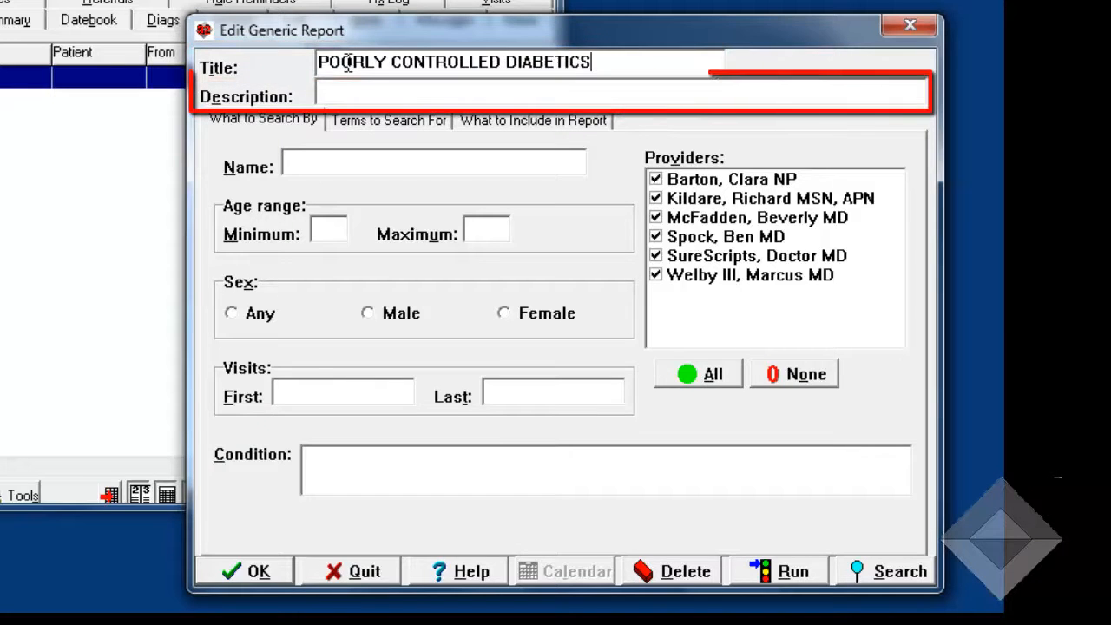
pyautogui.press('Tab')
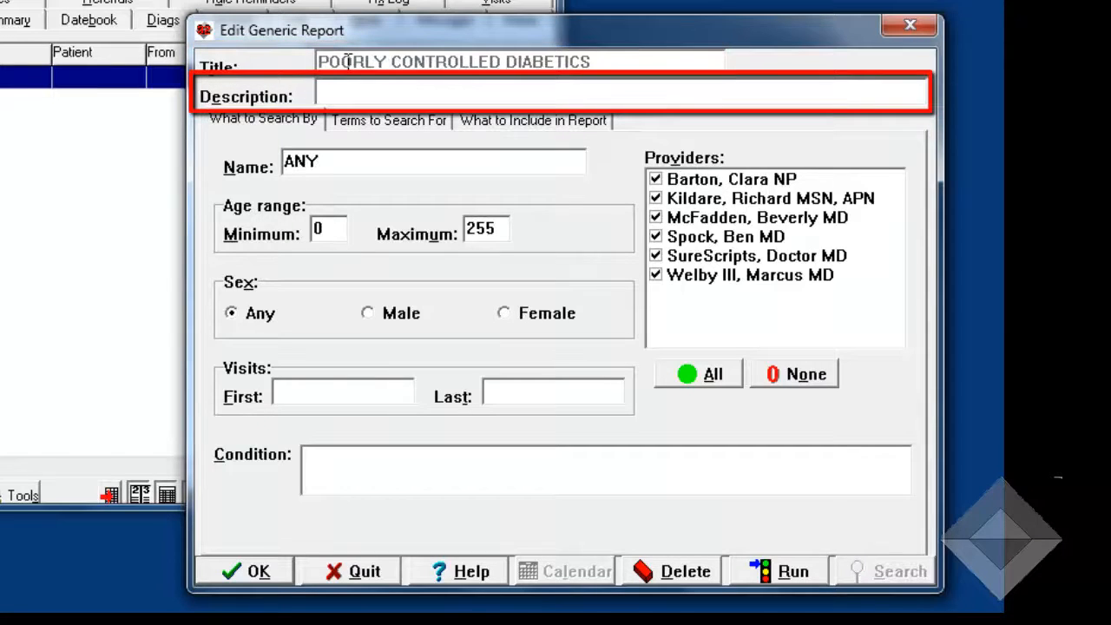
pyautogui.write('diabetics')
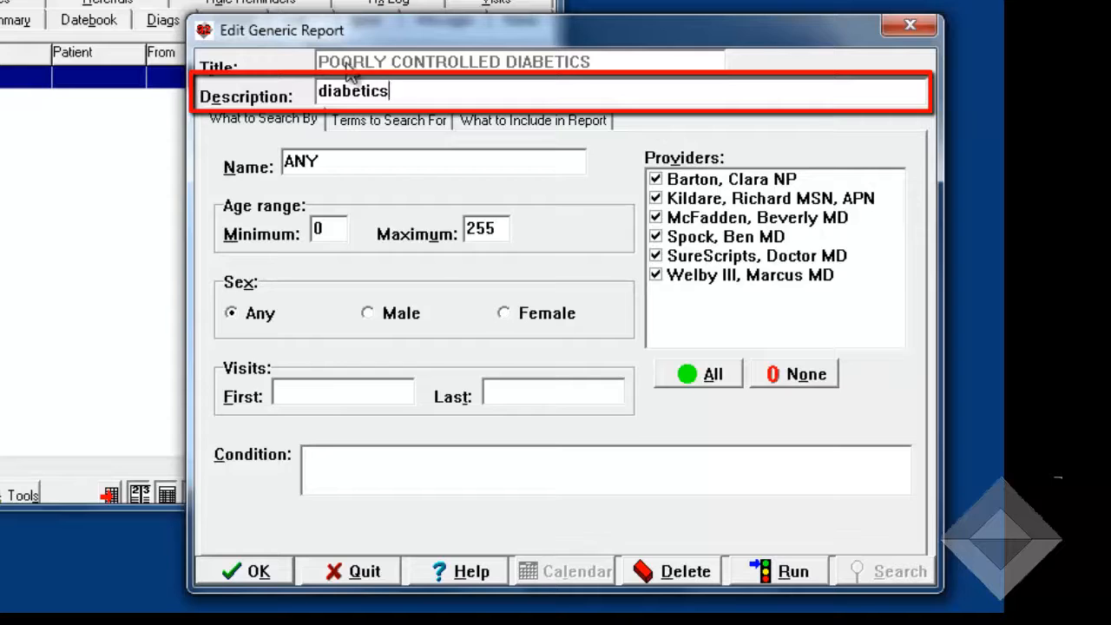
pyautogui.write(' with glycoh')
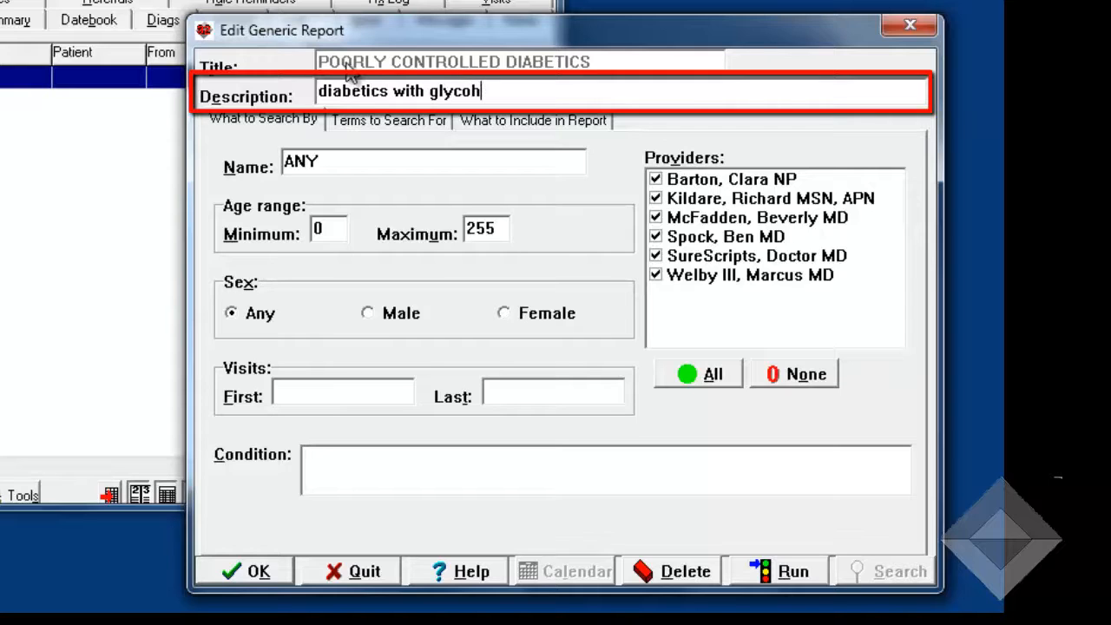
pyautogui.write('emoglobin > 8')
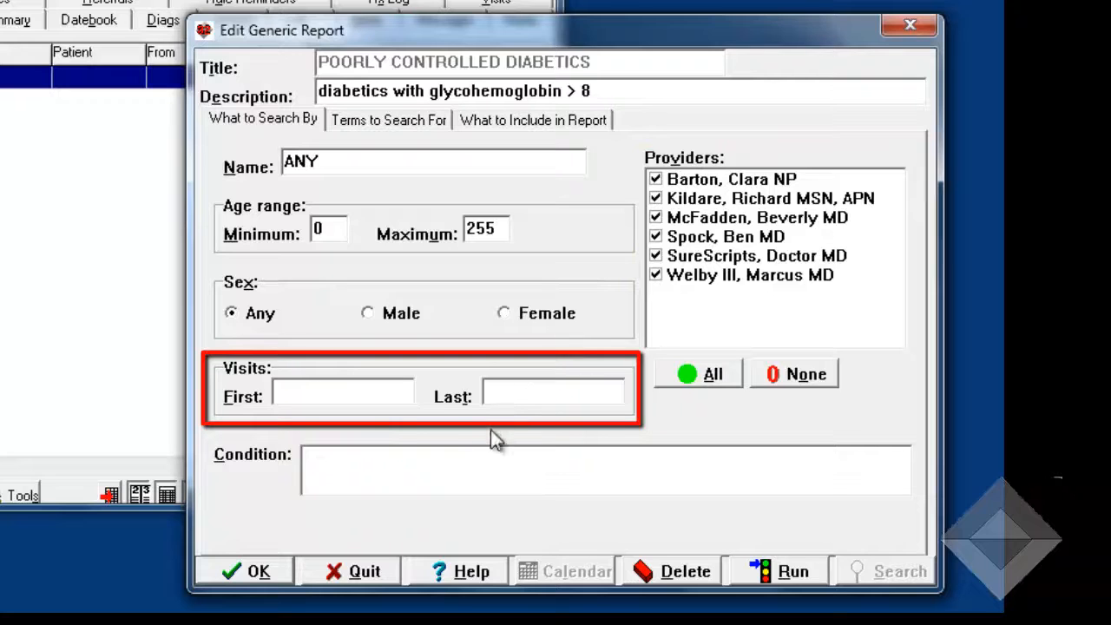
# Set the report's condition to "ever had glycohemoglobin and last glycohemoglobin > 8" and accept its interpretation
pyautogui.click(338, 463)
pyautogui.write('ever')
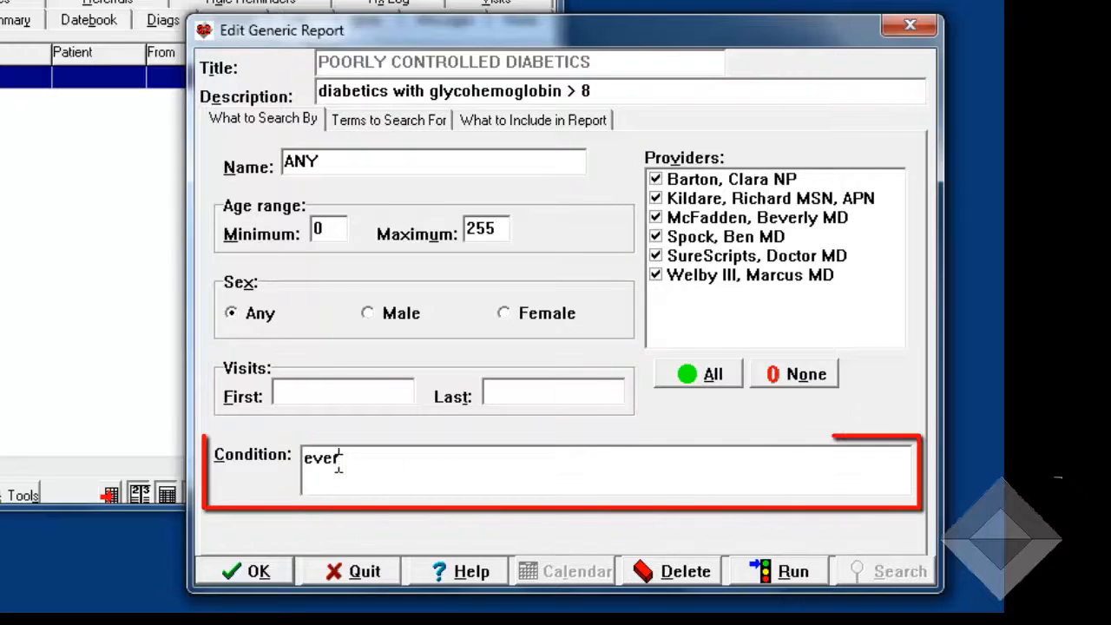
pyautogui.write(' had glycohemo')
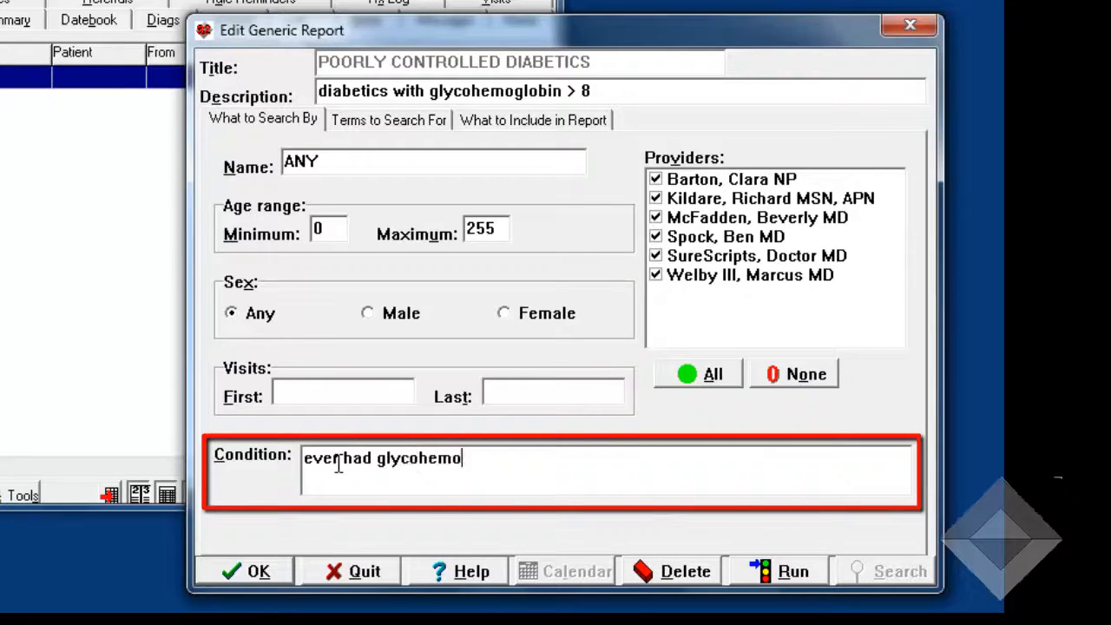
pyautogui.write('globin and last ')
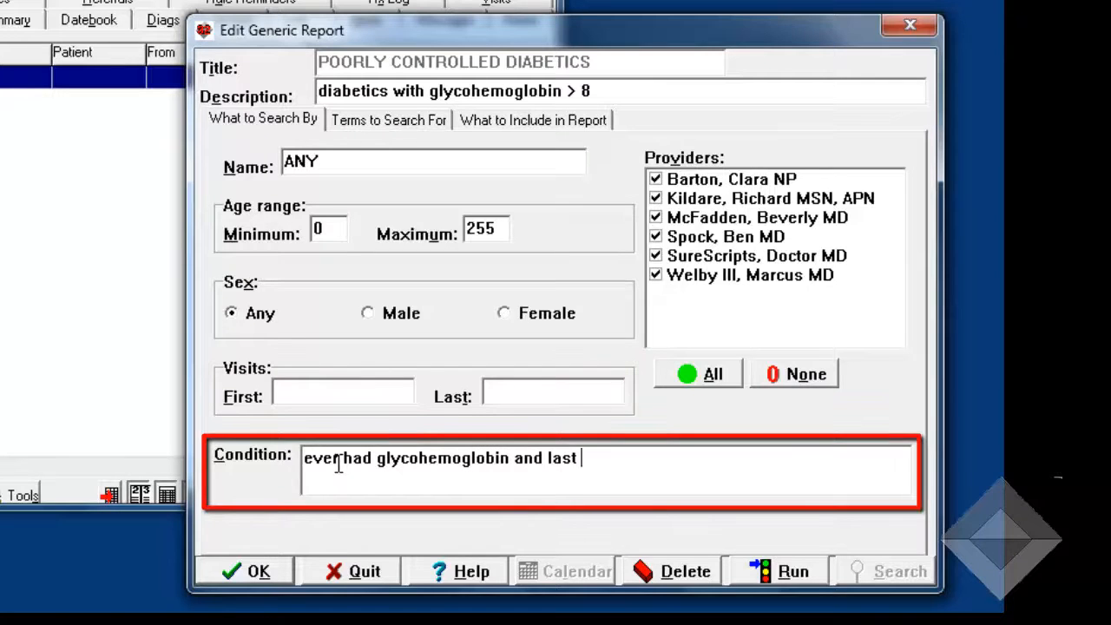
pyautogui.write('glycohemogl')
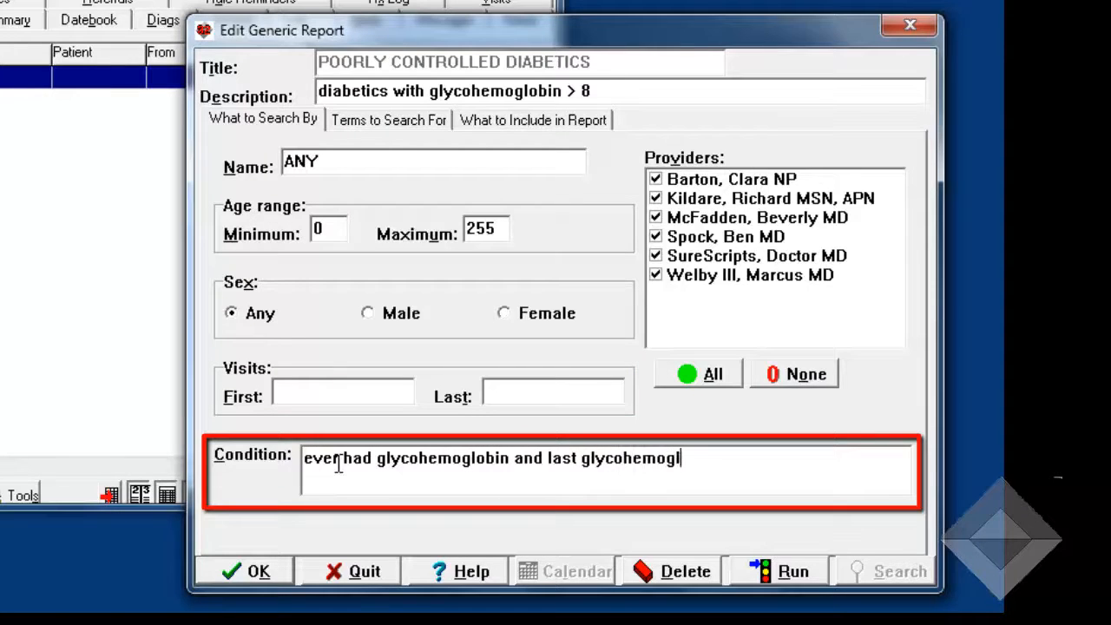
pyautogui.write('obin > 8')
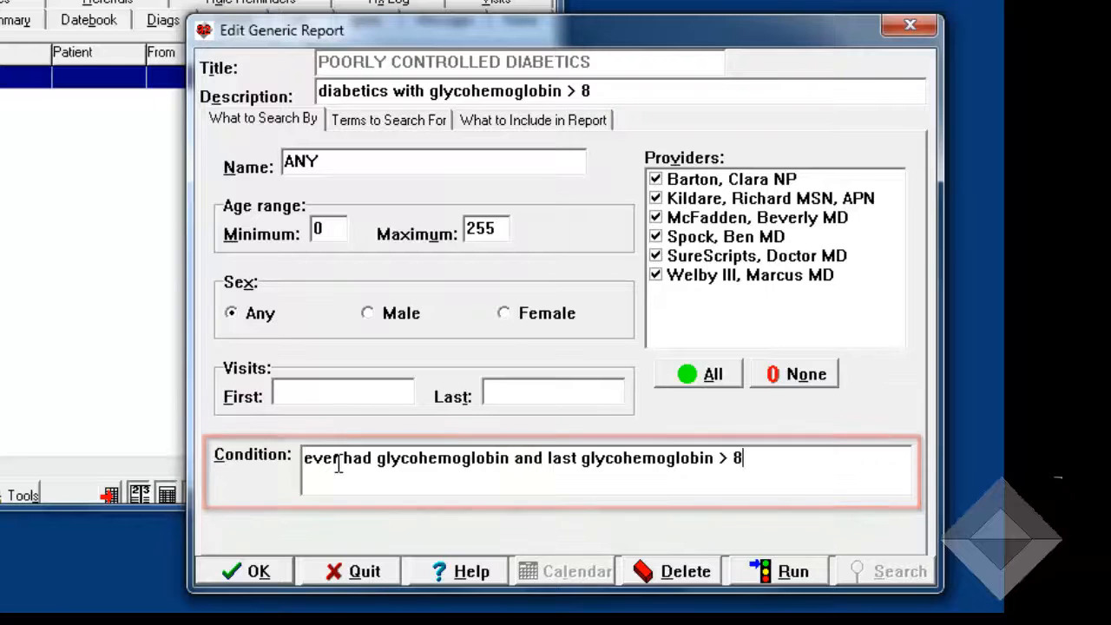
pyautogui.press('Tab')
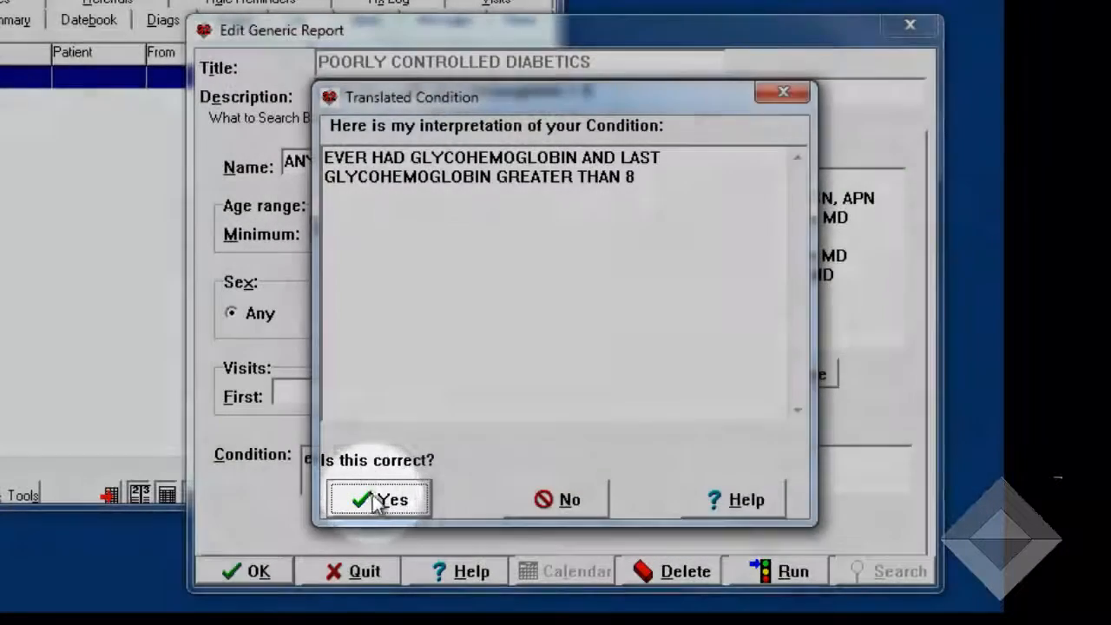
pyautogui.click(380, 500)
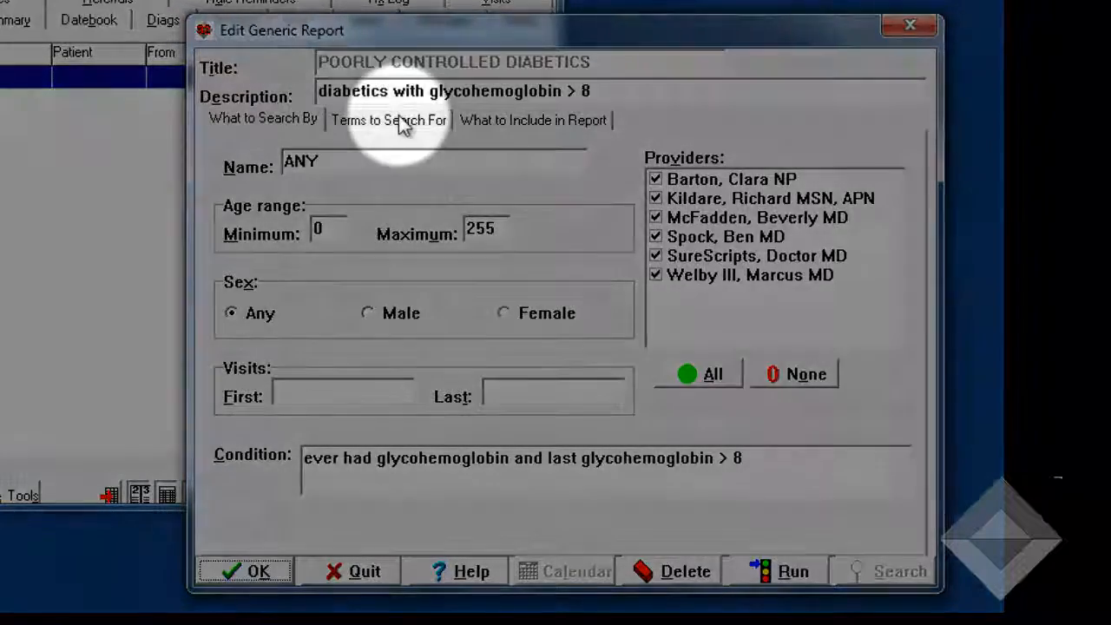
# Make IDDM the first search term, matched only by the Current list and not Exact by visit, and combined with OR
pyautogui.click(395, 119)
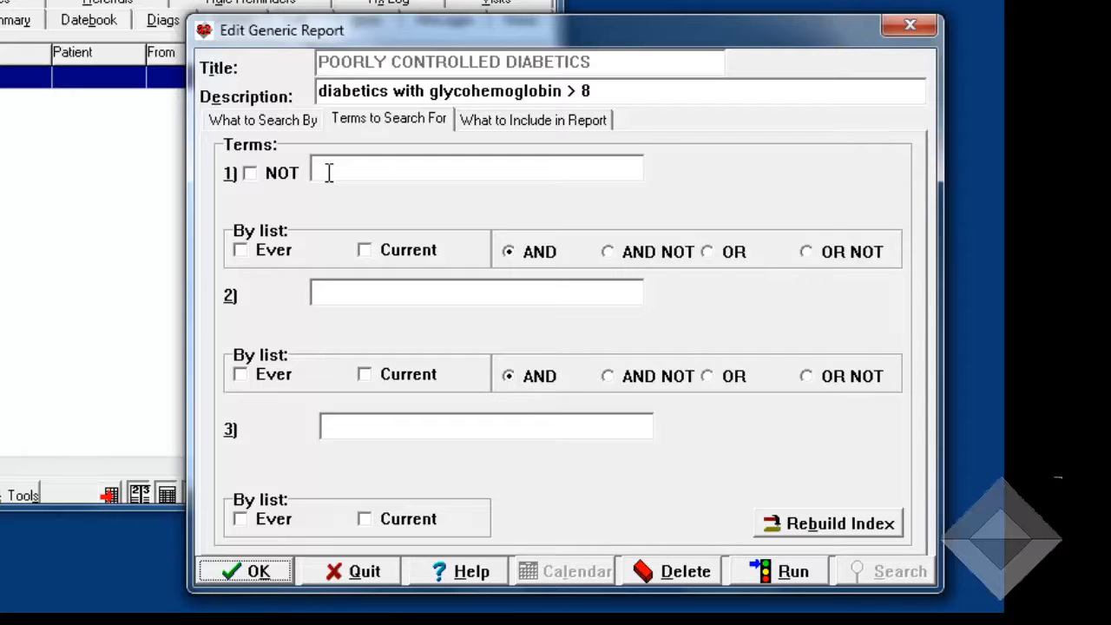
pyautogui.click(329, 172)
pyautogui.write('IDDM')
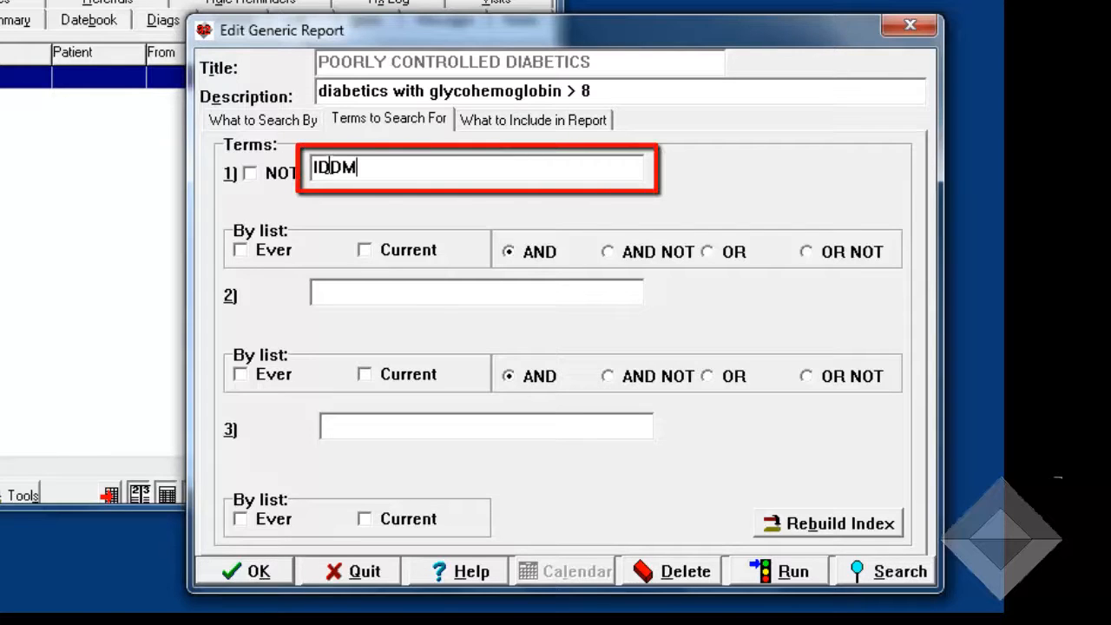
pyautogui.press('Tab')
pyautogui.click(243, 213)
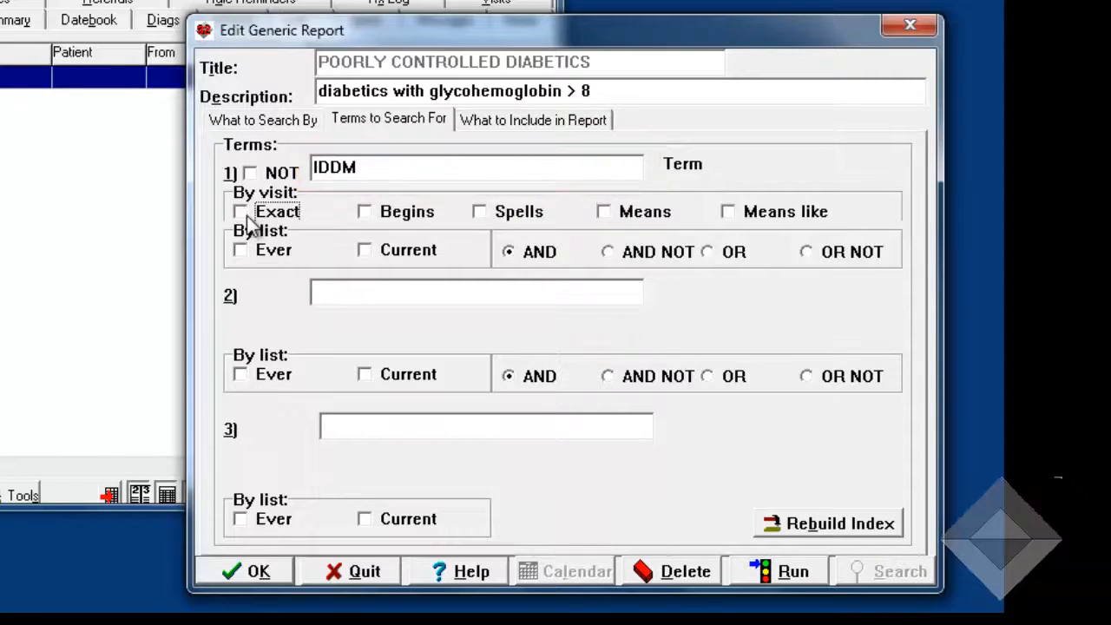
pyautogui.click(370, 255)
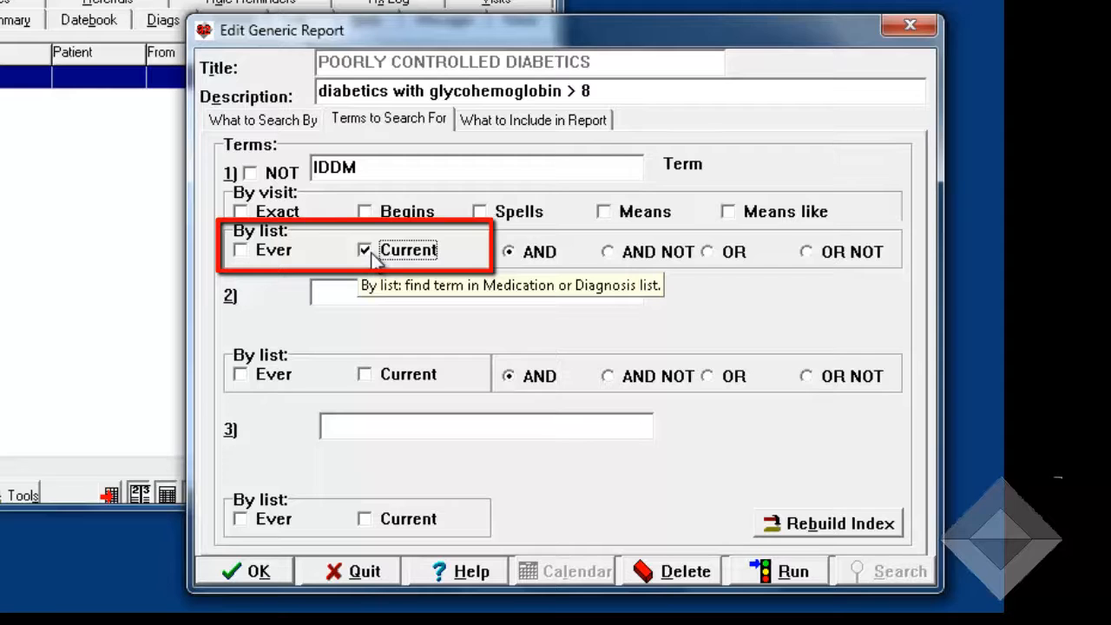
pyautogui.click(710, 259)
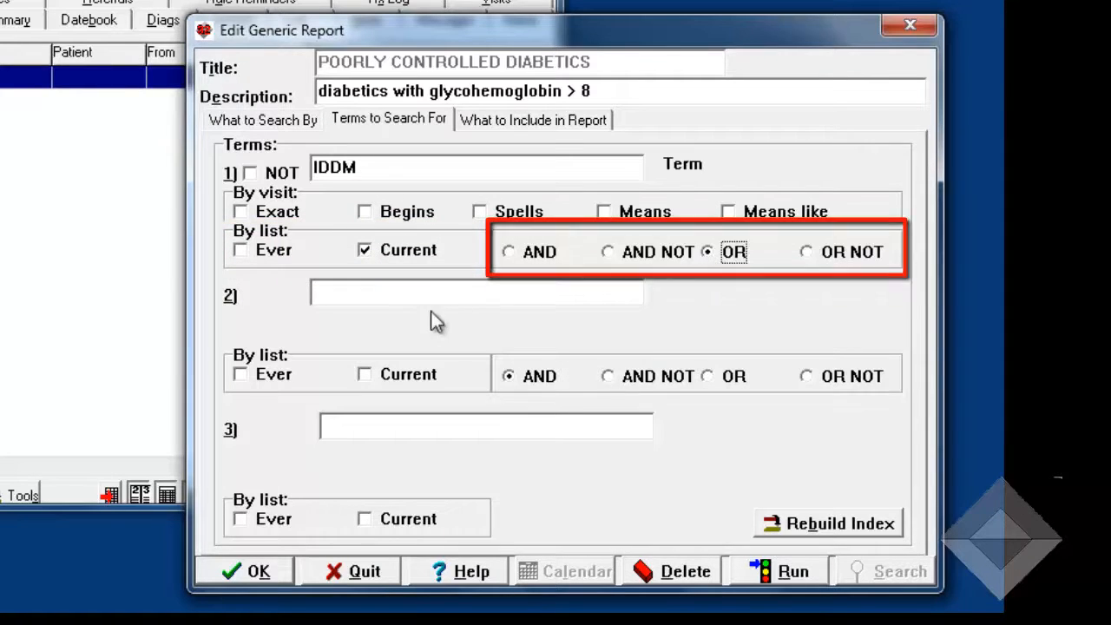
# Make NIDDM the second search term, matched only by the Current list and not Exact by visit
pyautogui.click(342, 295)
pyautogui.write('NIDDM')
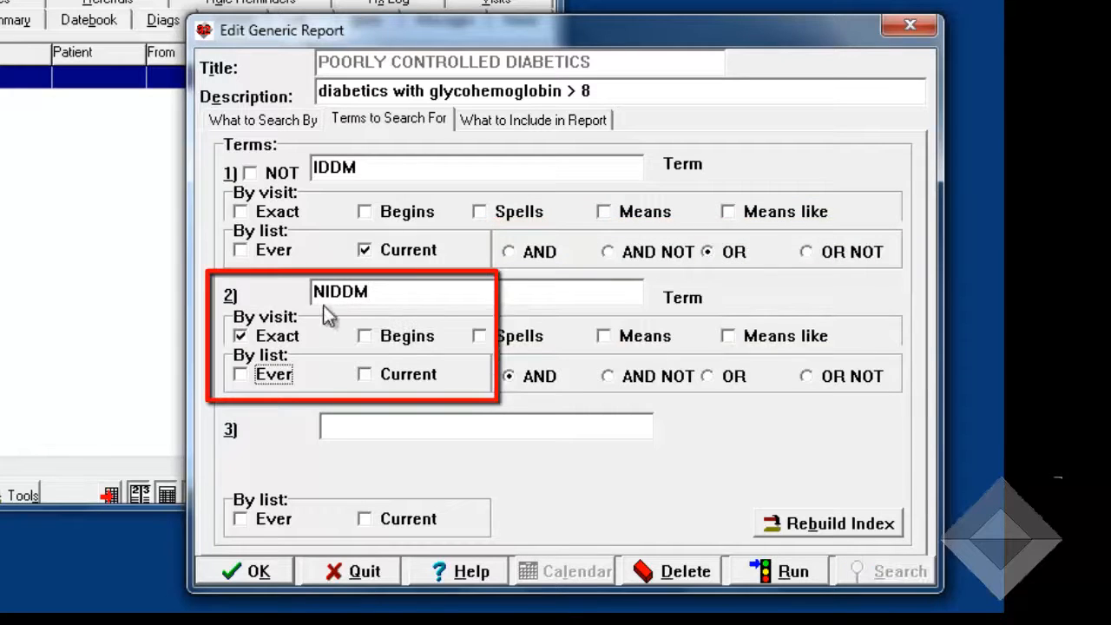
pyautogui.click(242, 337)
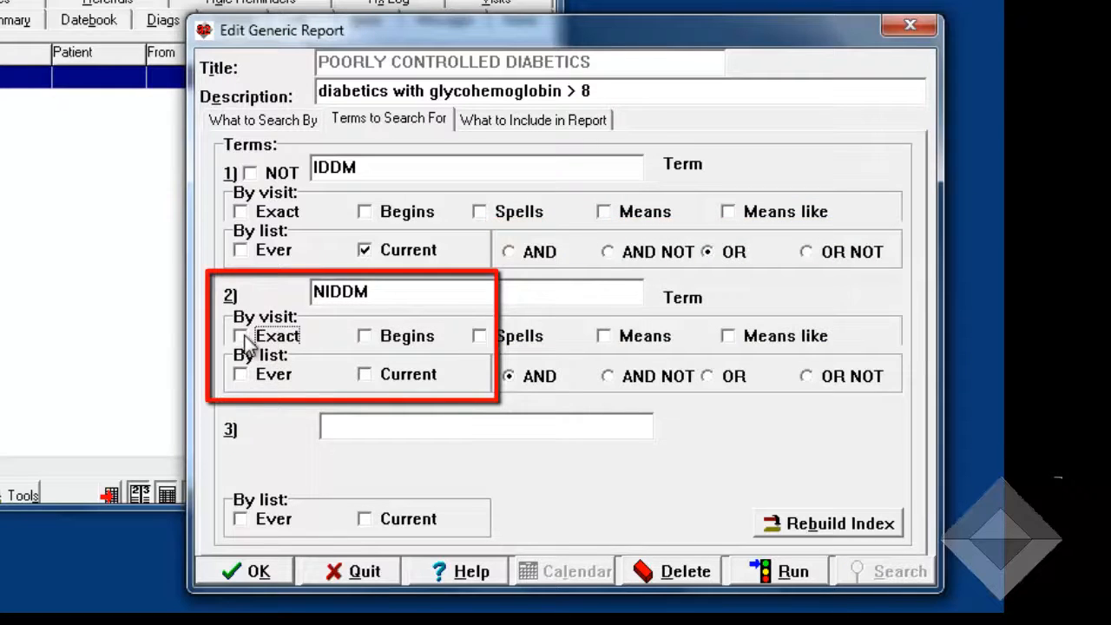
pyautogui.click(364, 375)
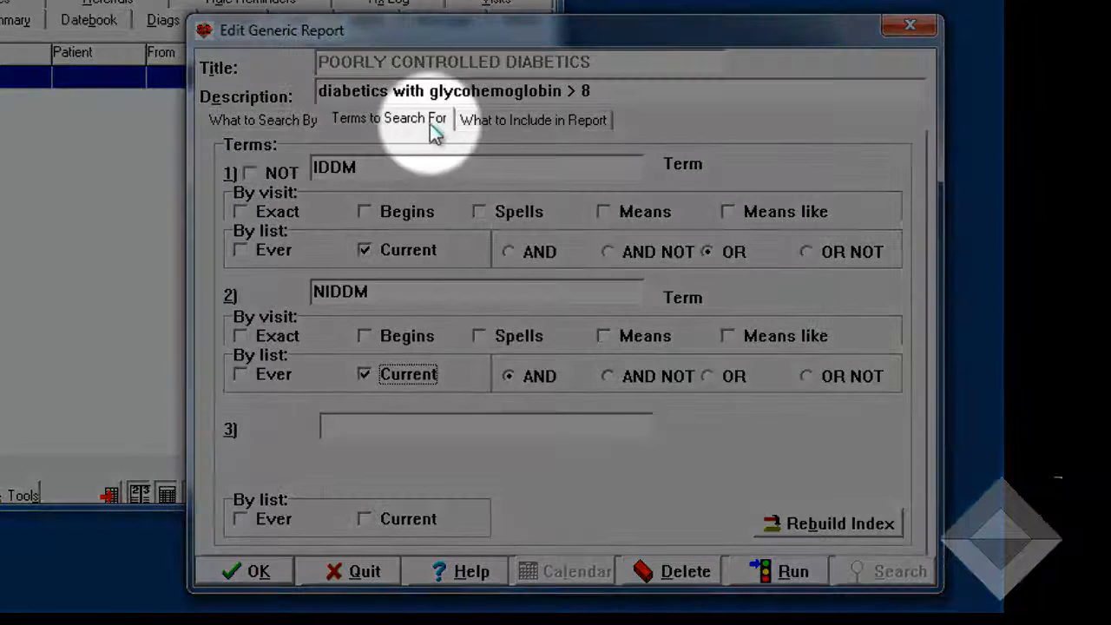
pyautogui.click(513, 124)
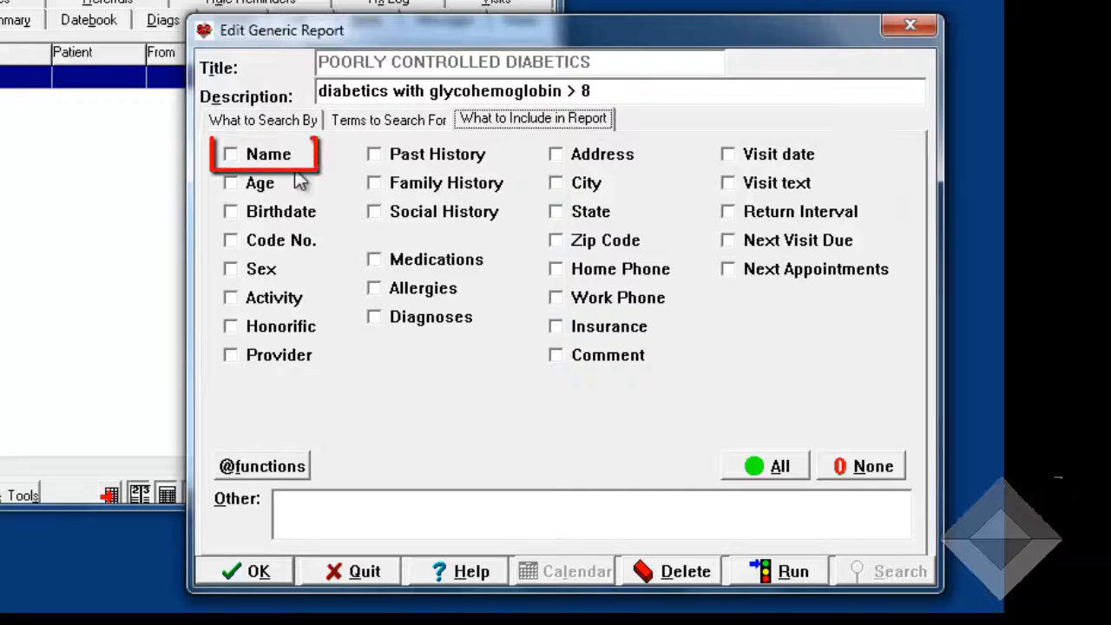
pyautogui.click(230, 155)
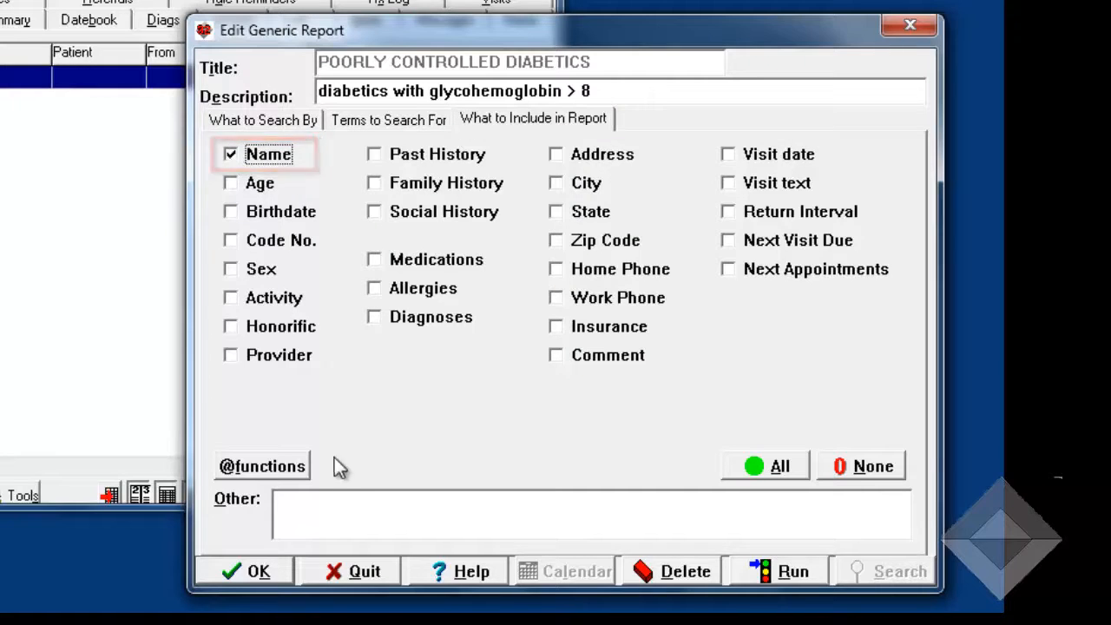
pyautogui.click(278, 466)
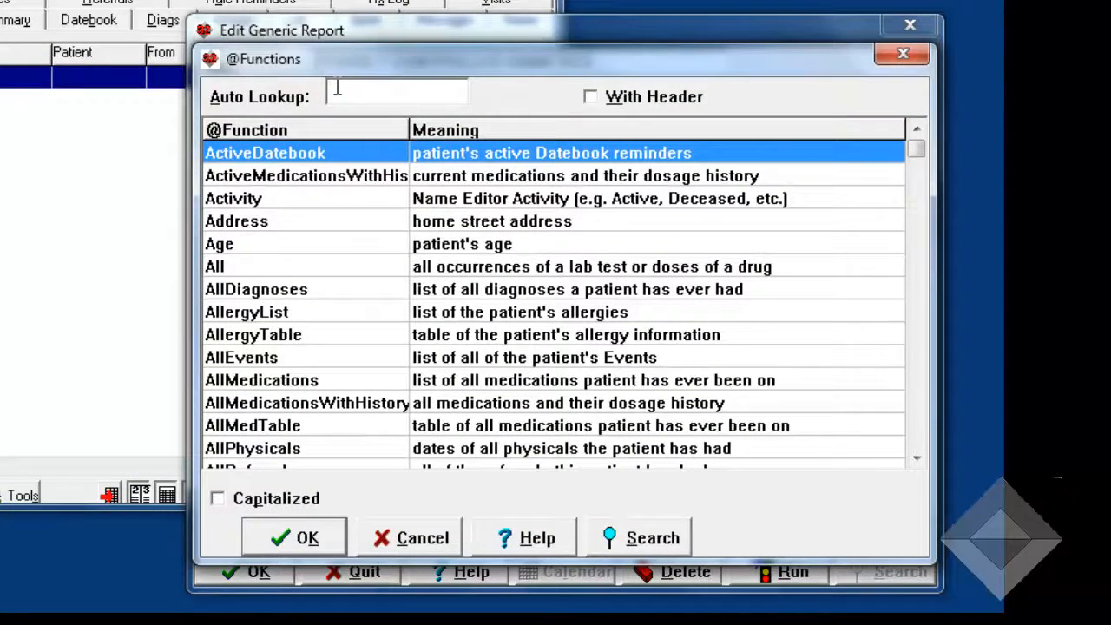
pyautogui.write('last')
pyautogui.click(521, 153)
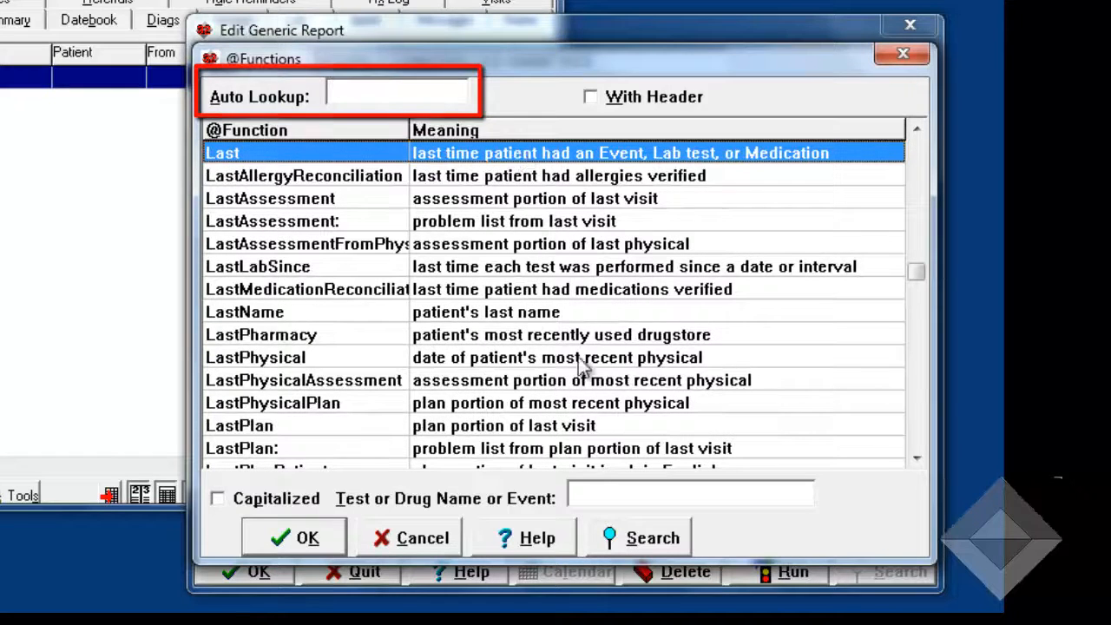
pyautogui.click(596, 496)
pyautogui.write('GLY')
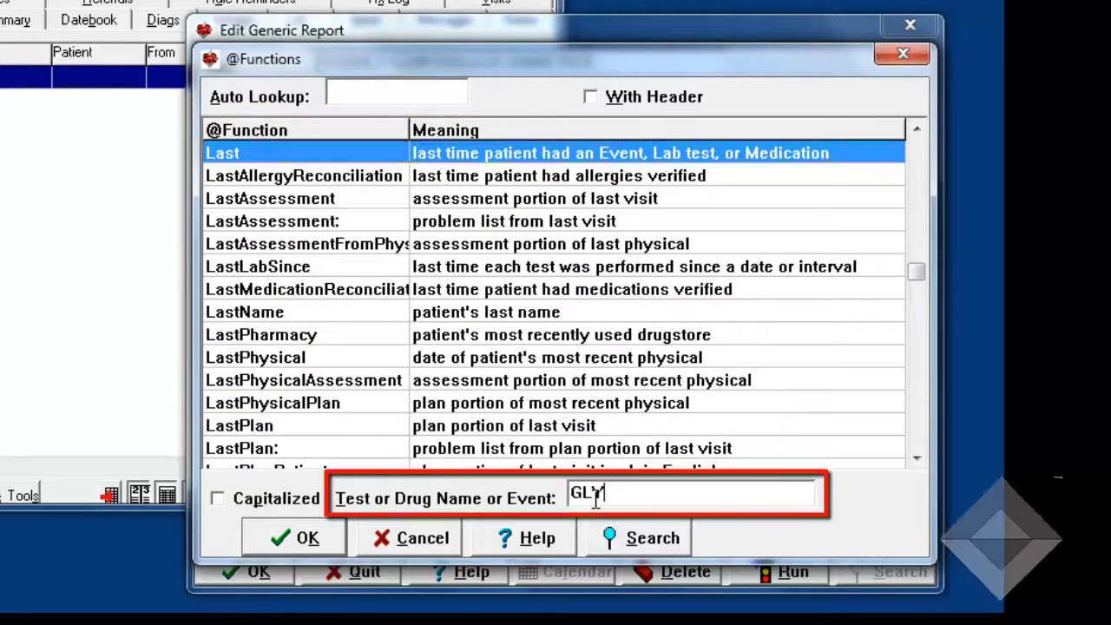
pyautogui.write('COHEMOGLOBIN')
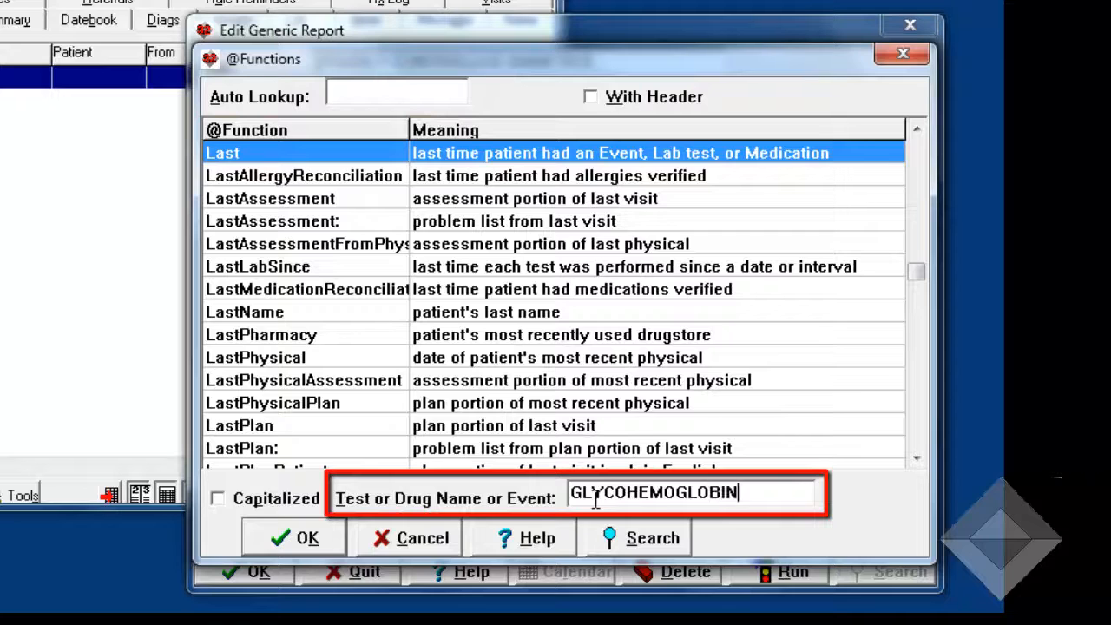
pyautogui.click(295, 542)
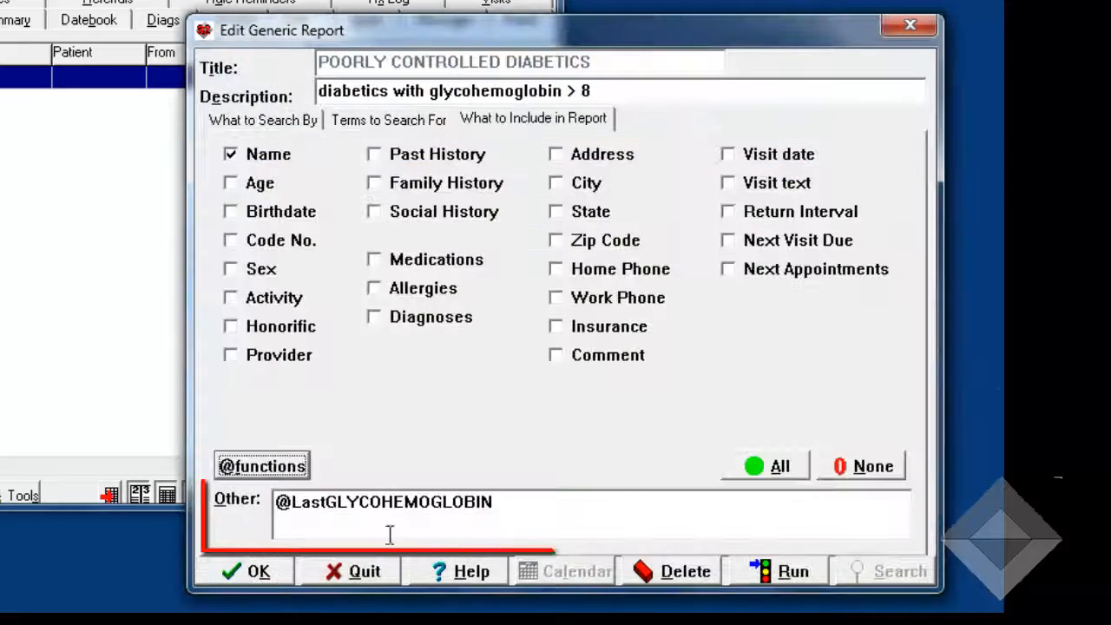
pyautogui.click(496, 504)
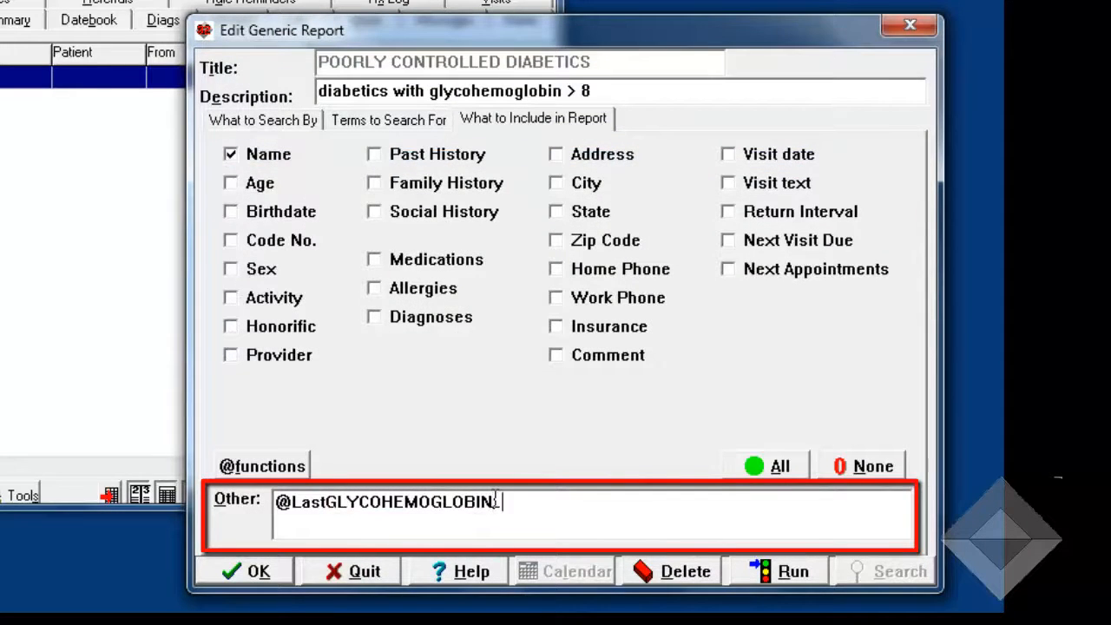
pyautogui.write('@medications')
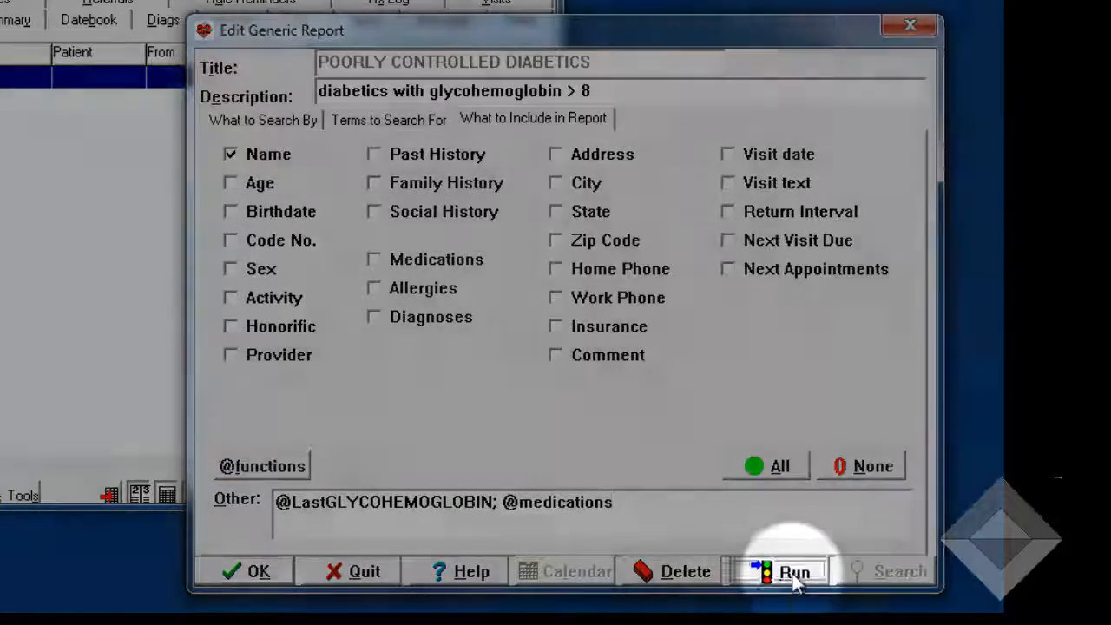
# Run the report in Screen only mode and widen the glycohemoglobin column in its results
pyautogui.click(791, 573)
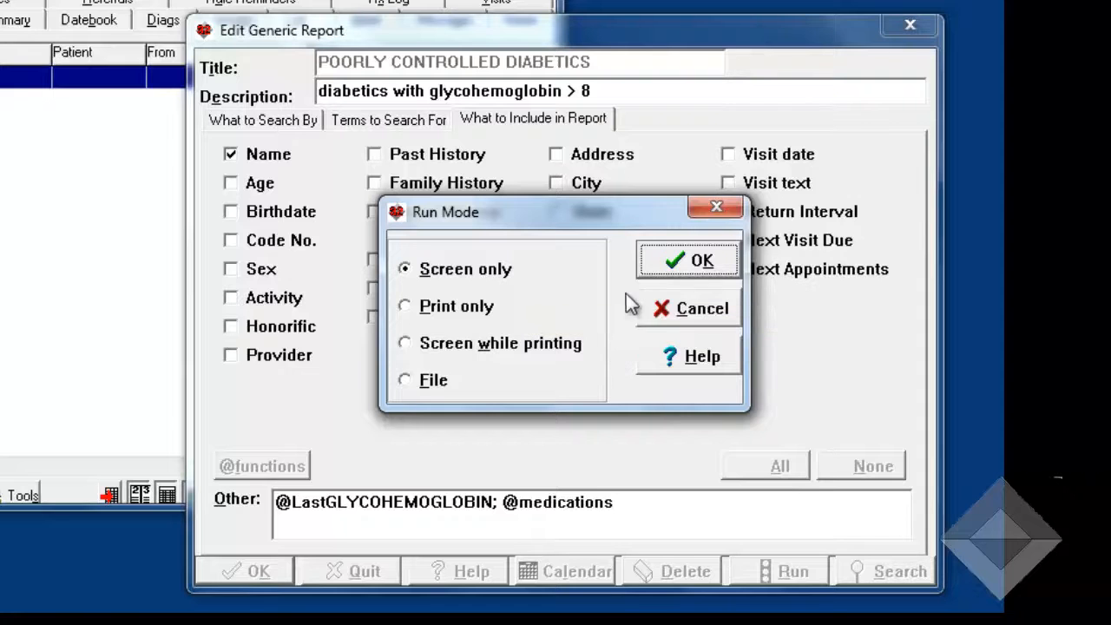
pyautogui.click(703, 264)
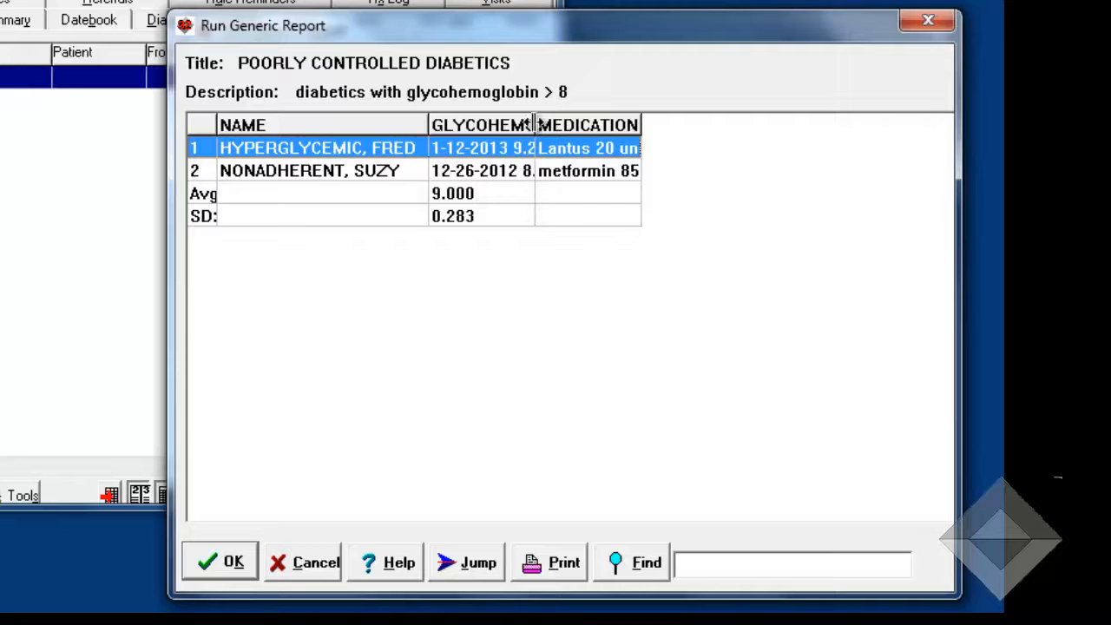
pyautogui.moveTo(536, 150); pyautogui.dragTo(549, 151)
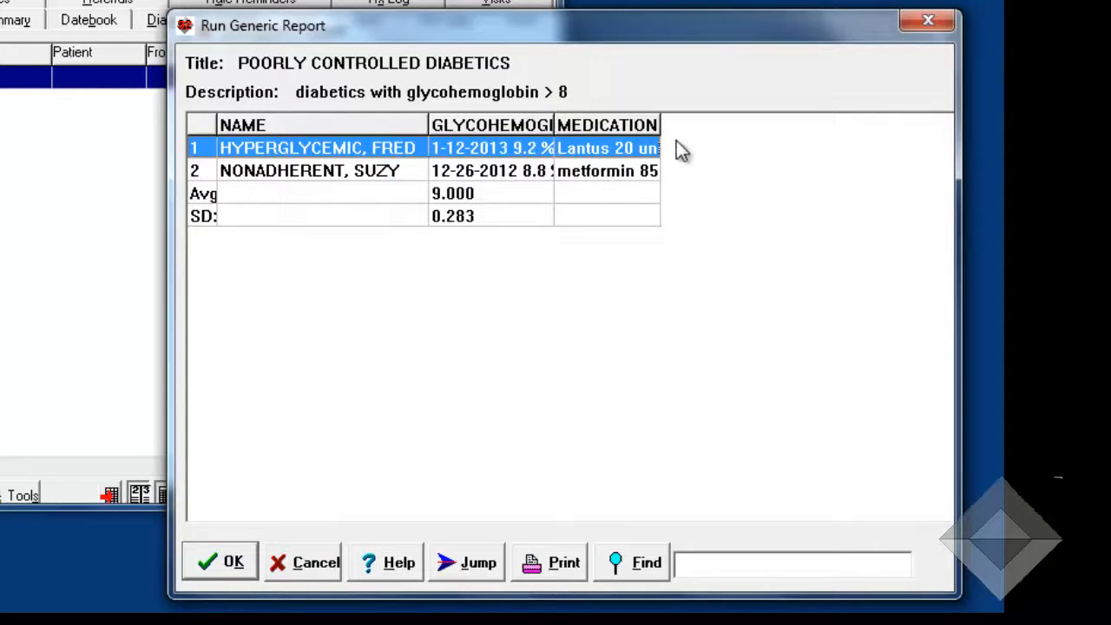
# Widen the Medications column to show the full entries, and view the jump destinations available for the first patient in the results
pyautogui.moveTo(662, 126); pyautogui.dragTo(973, 136)
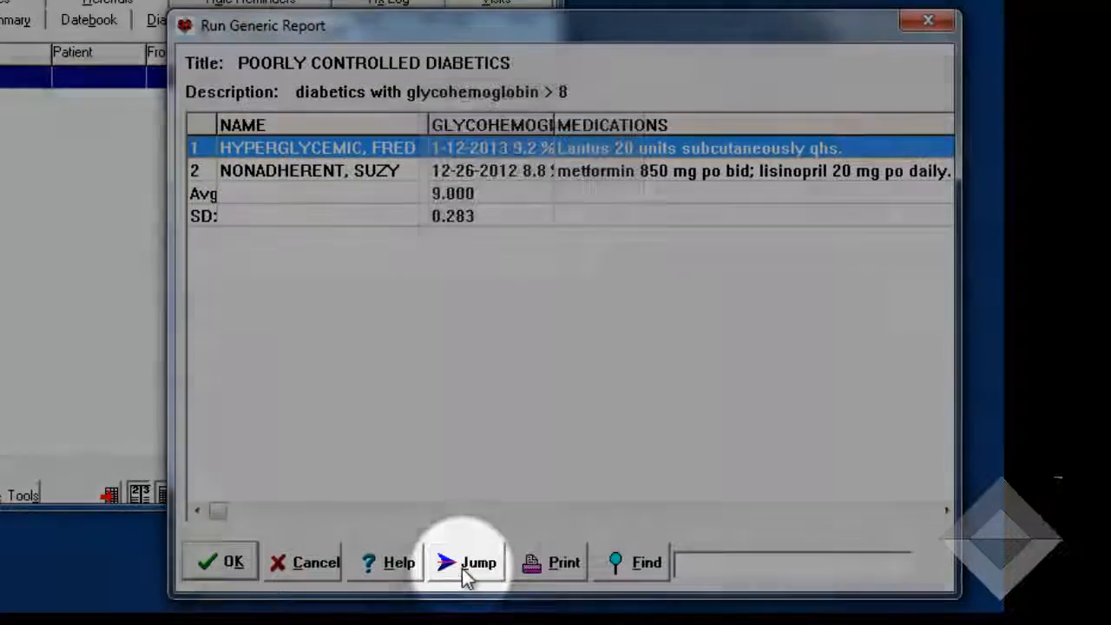
pyautogui.click(466, 564)
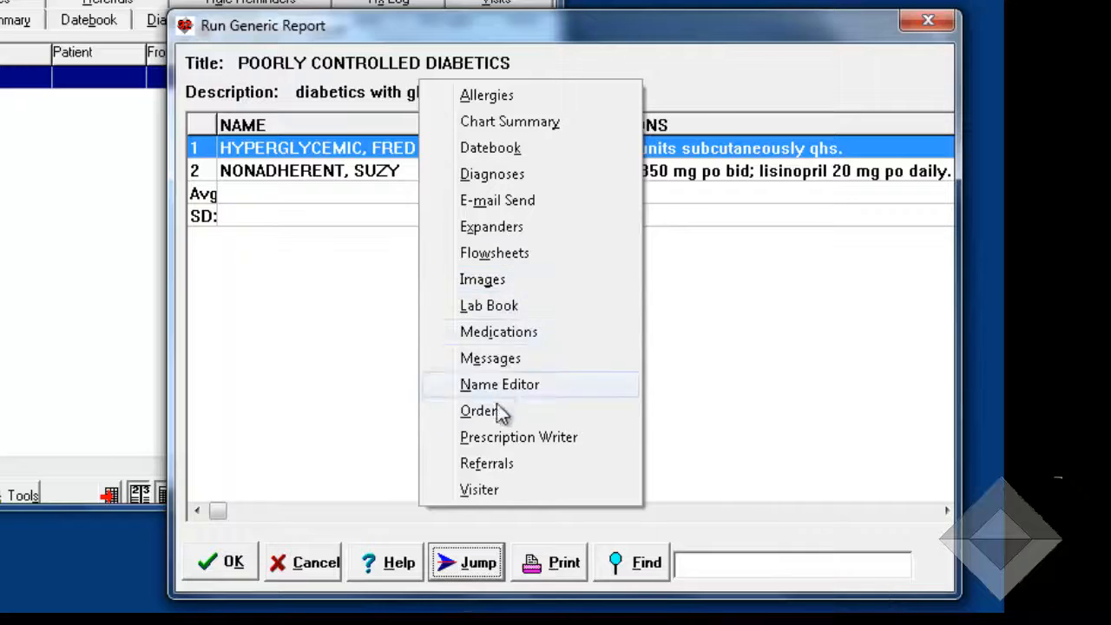
pyautogui.click(493, 555)
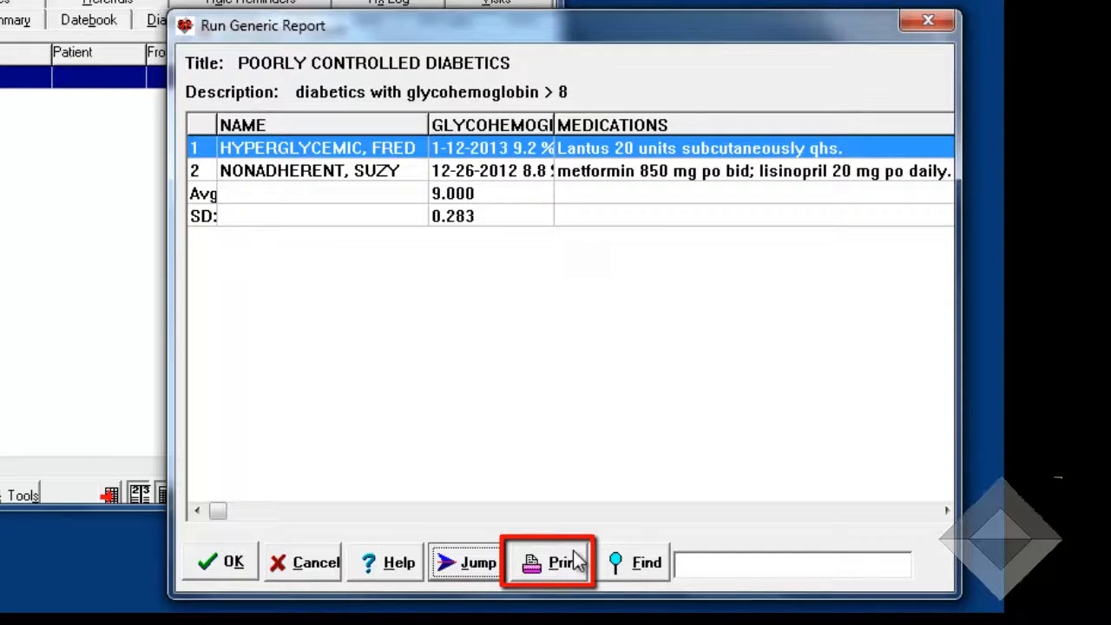
# Find METFORMIN in the report results
pyautogui.click(695, 565)
pyautogui.write('ME')
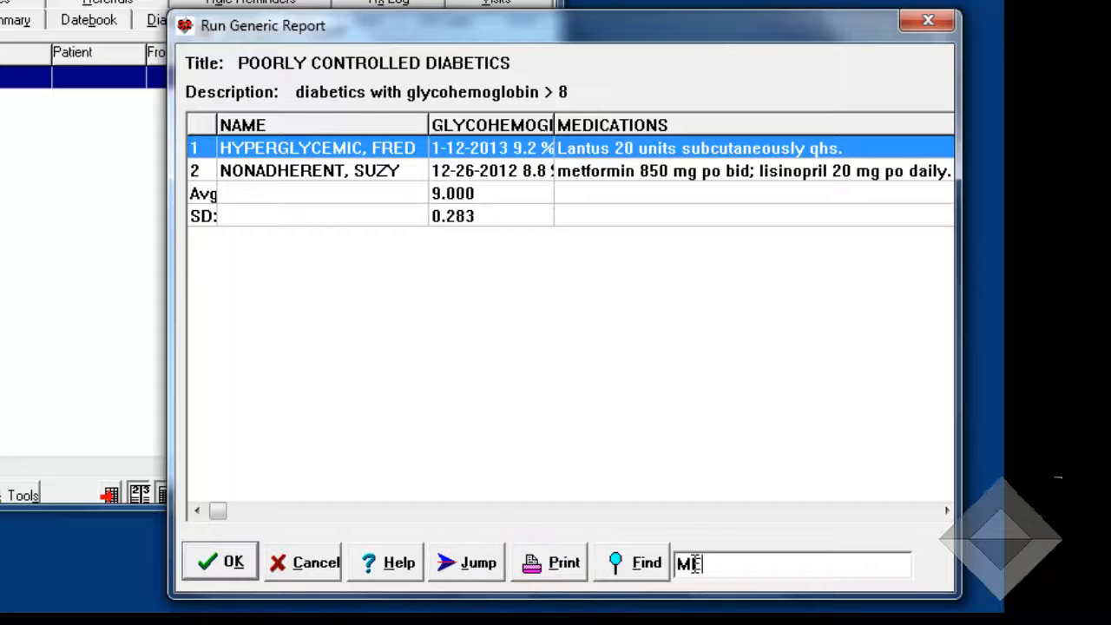
pyautogui.write('TFORMIN')
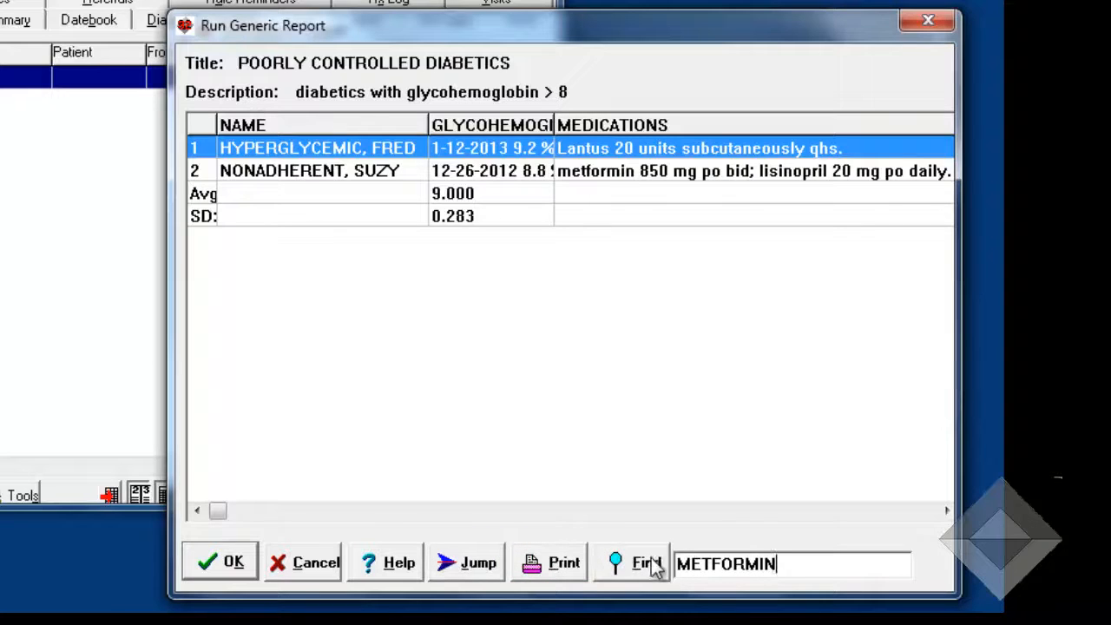
pyautogui.click(651, 564)
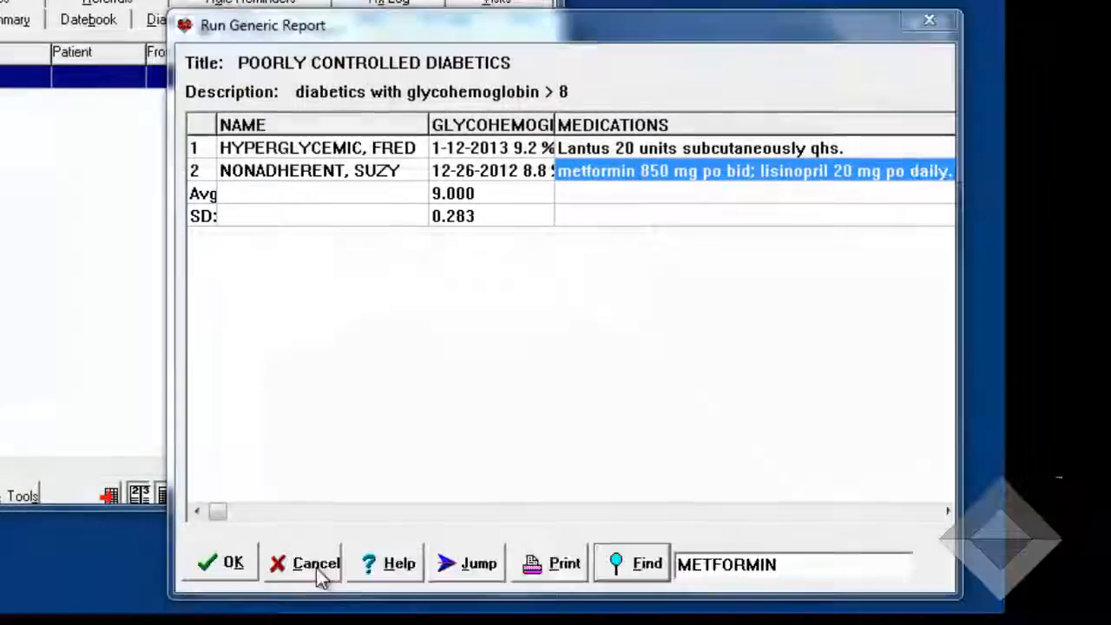
# Close the report results and save the POORLY CONTROLLED DIABETICS report definition
pyautogui.click(316, 567)
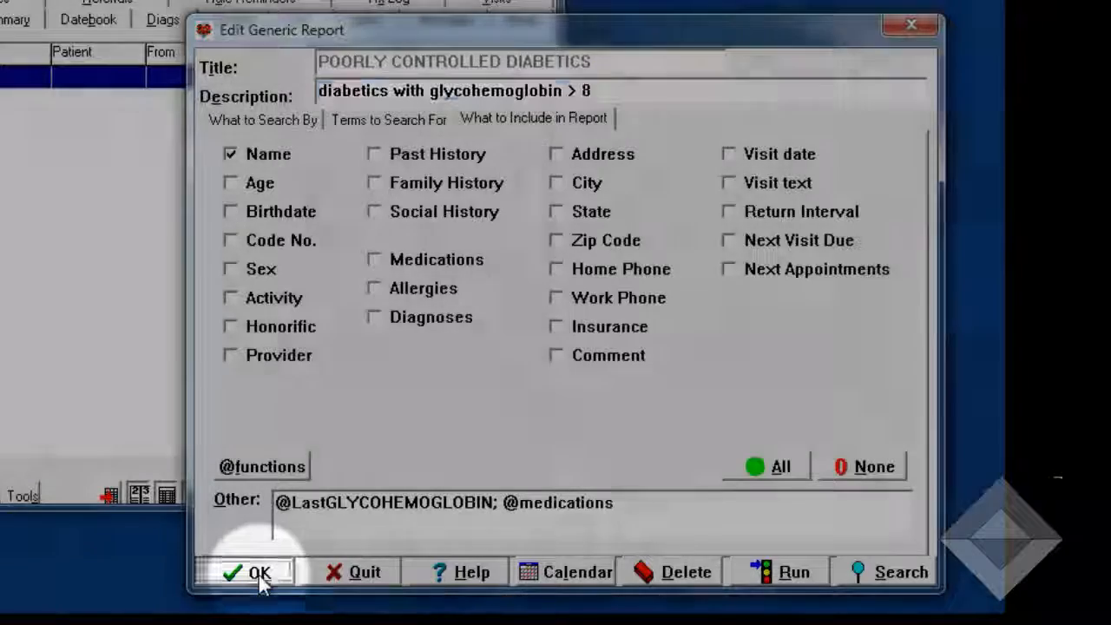
pyautogui.click(263, 578)
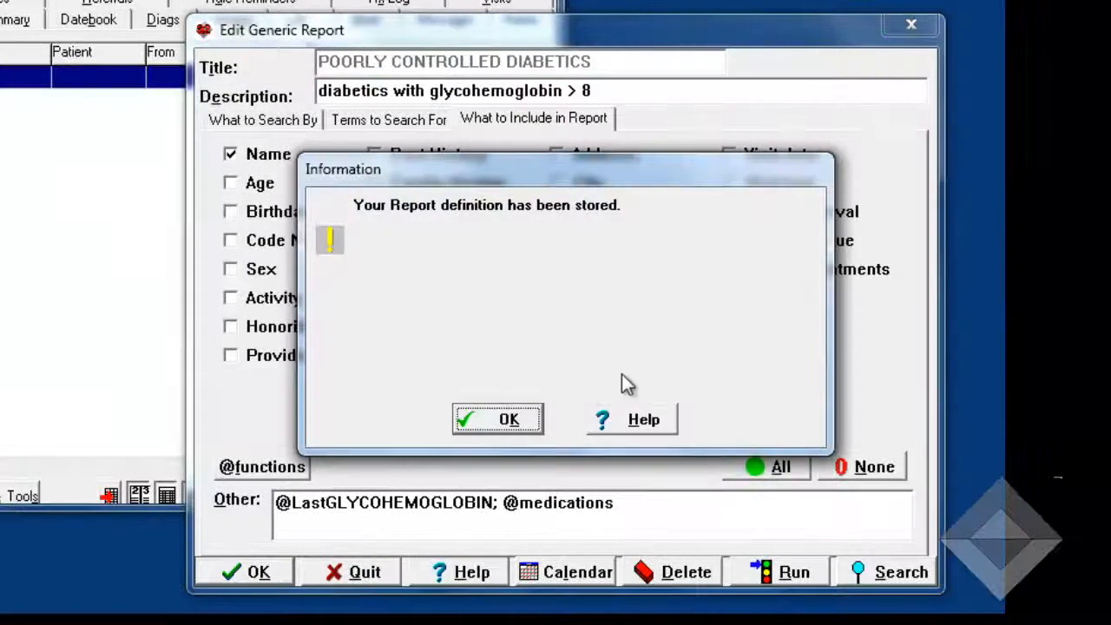
pyautogui.click(509, 421)
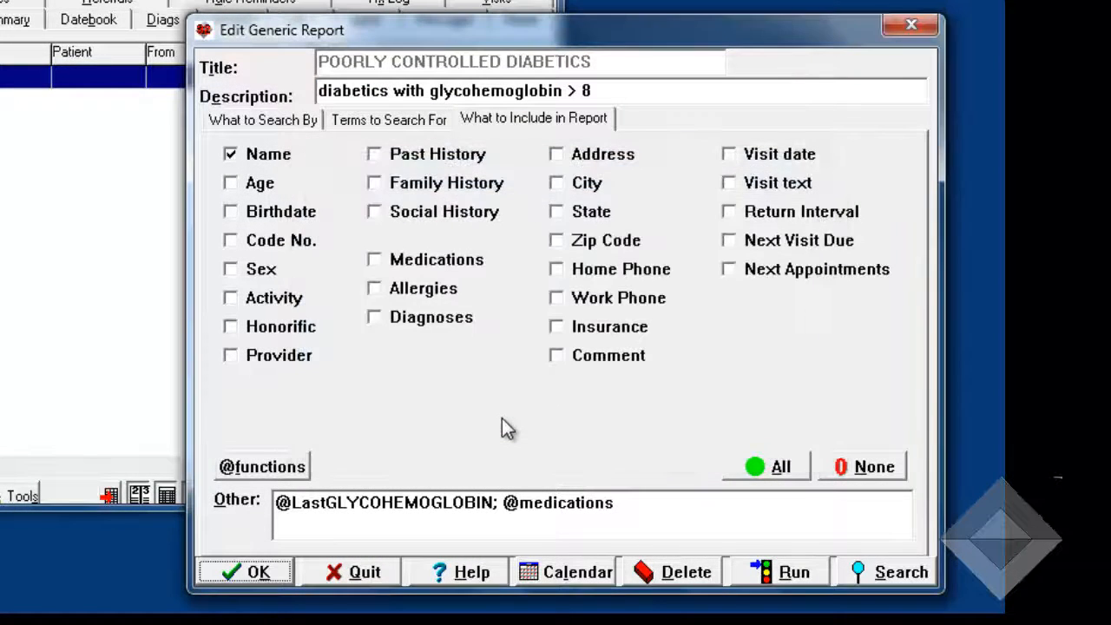